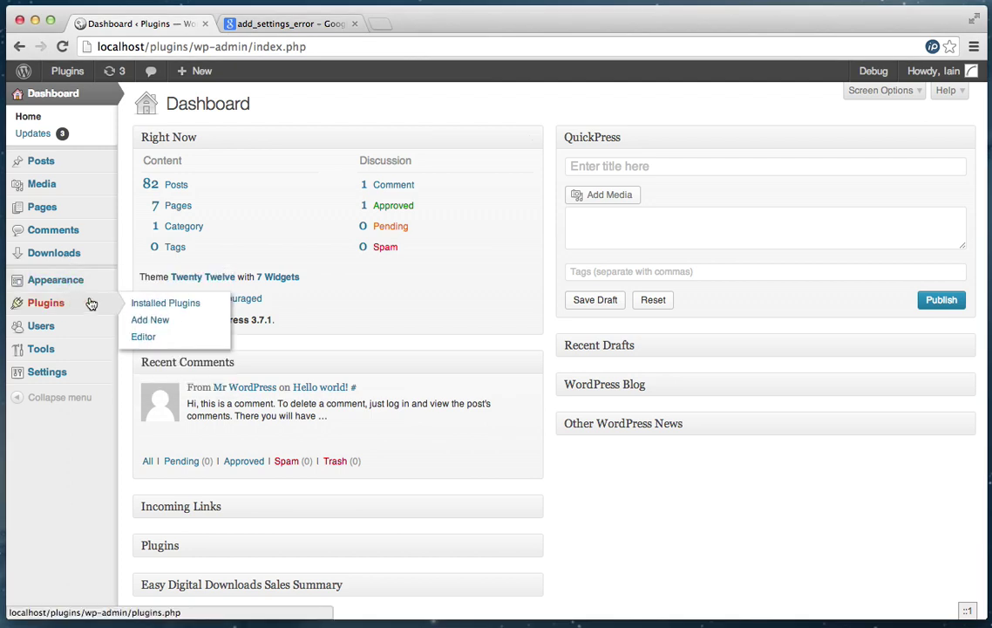
- Open the plugin Upload form, browse to edd-discount-code-generator.zip, then cancel without choosing it
{"action": "left_click", "coordinate": [163, 321]}
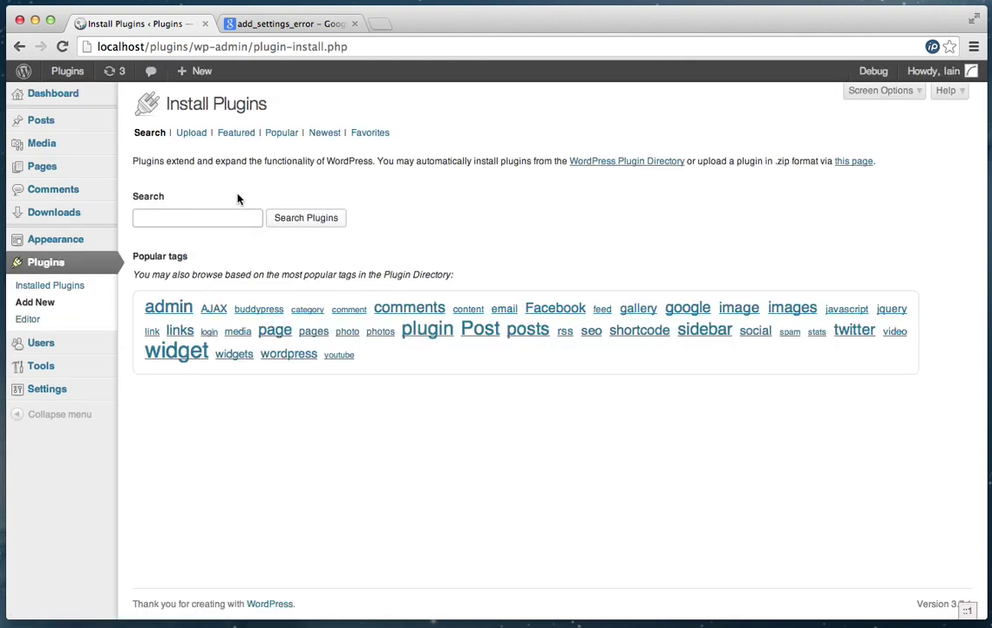
{"action": "left_click", "coordinate": [193, 133]}
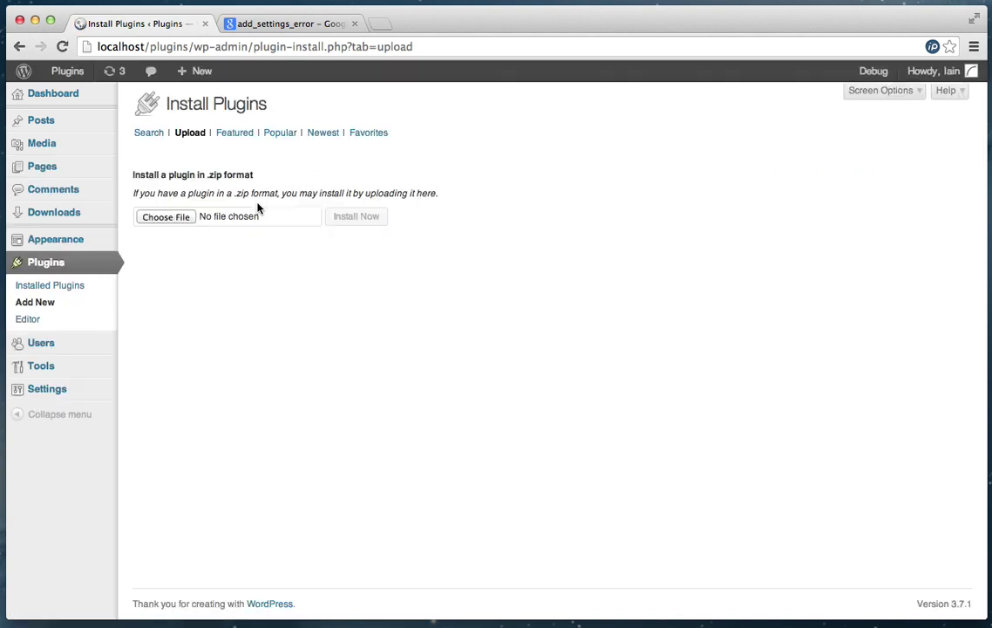
{"action": "left_click", "coordinate": [153, 217]}
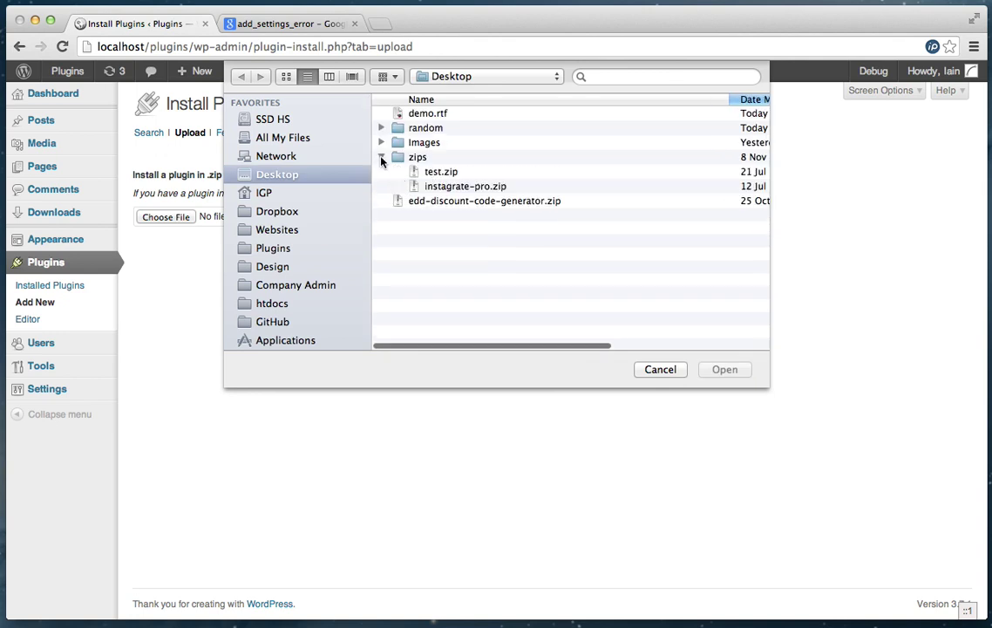
{"action": "left_click", "coordinate": [381, 157]}
{"action": "left_click", "coordinate": [432, 172]}
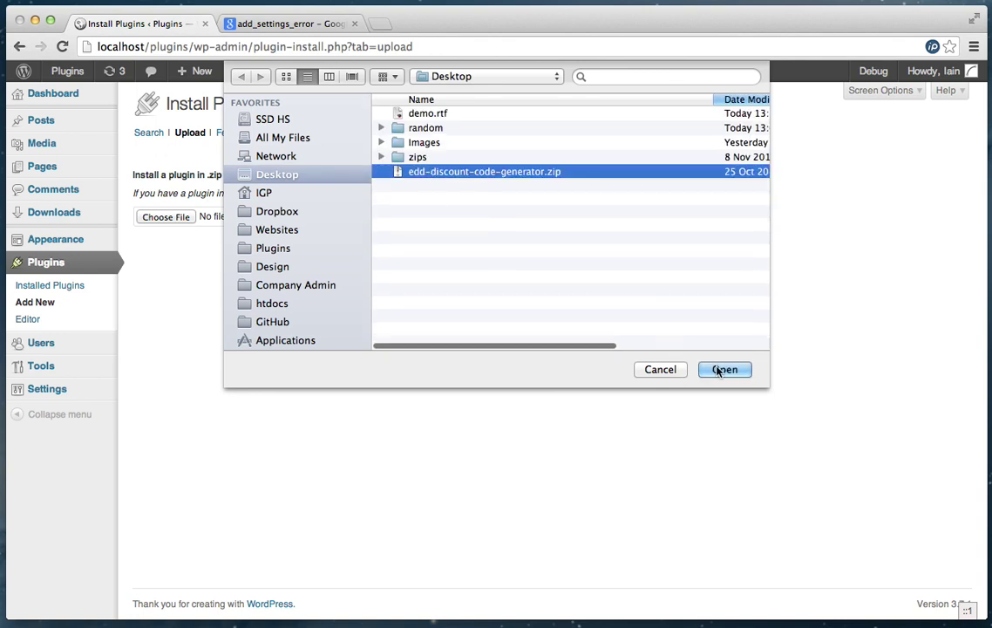
{"action": "left_click", "coordinate": [638, 361]}
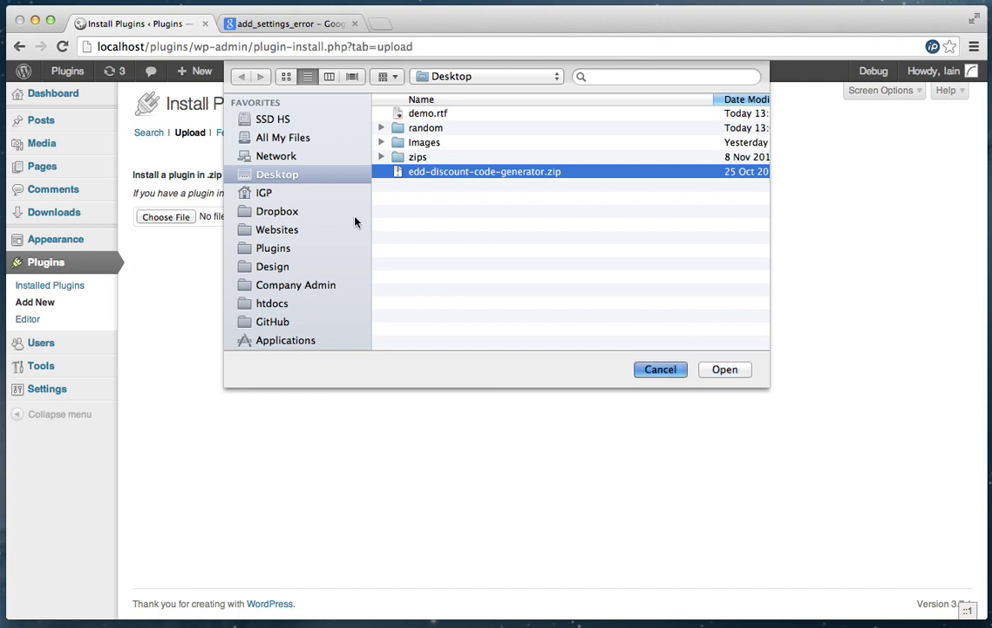
{"action": "key", "text": "Escape"}
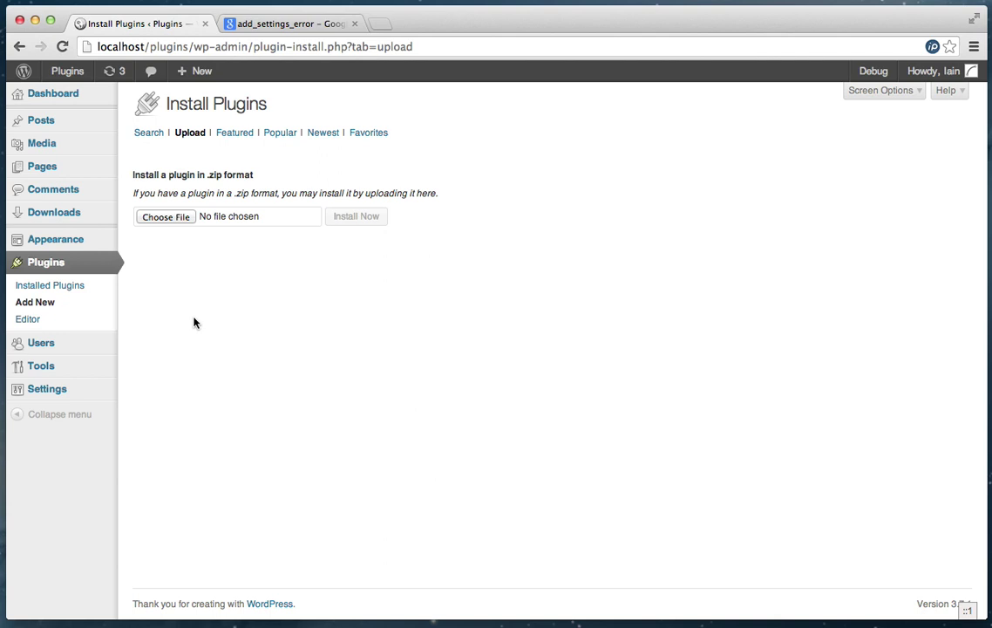
{"action": "mouse_move", "coordinate": [53, 212]}
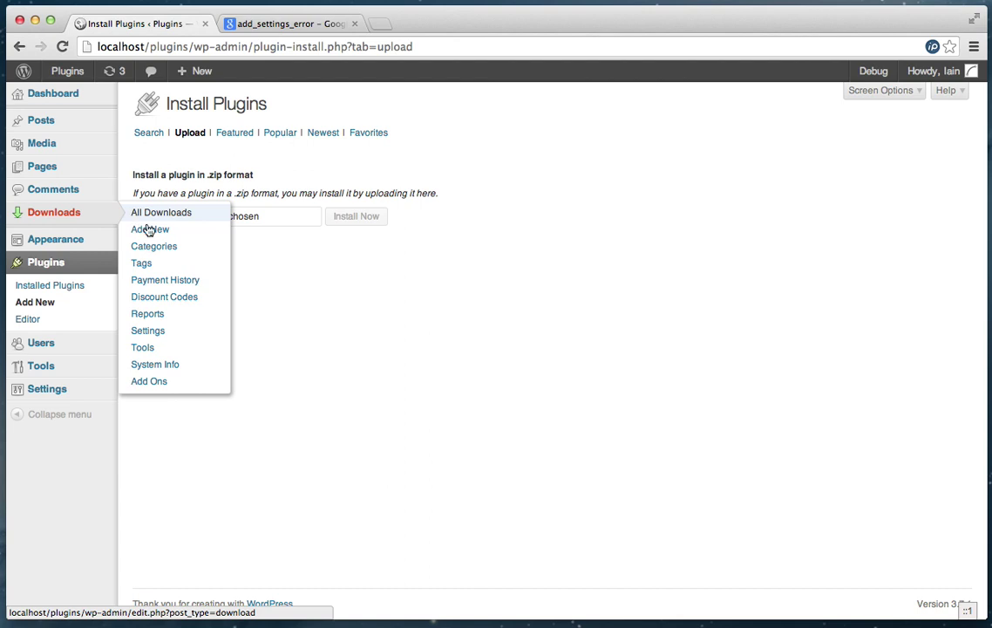
- Open Downloads > Discount Codes to list the 62 existing codes
{"action": "left_click", "coordinate": [136, 296]}
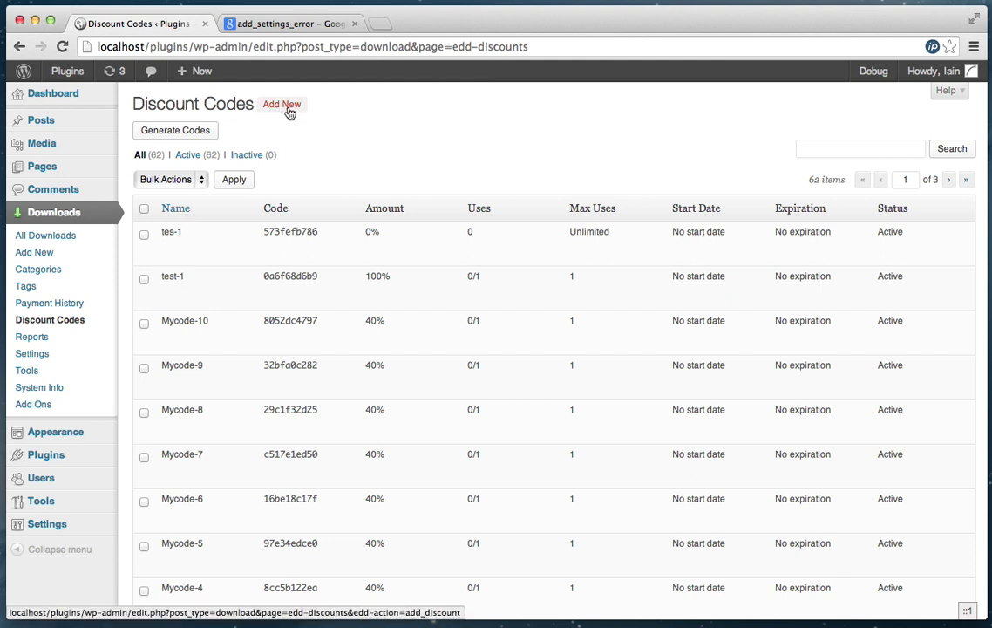
- Open the Discount Code Generator and enter 10 codes with the name Testcode
{"action": "left_click", "coordinate": [277, 161]}
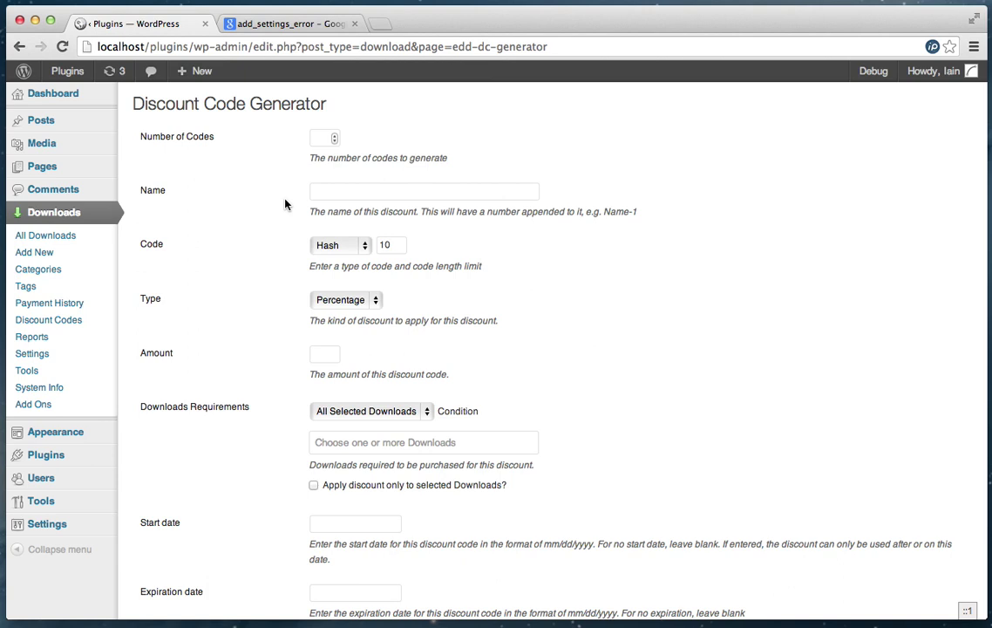
{"action": "scroll", "coordinate": [305, 164], "scroll_direction": "down", "scroll_amount": 1}
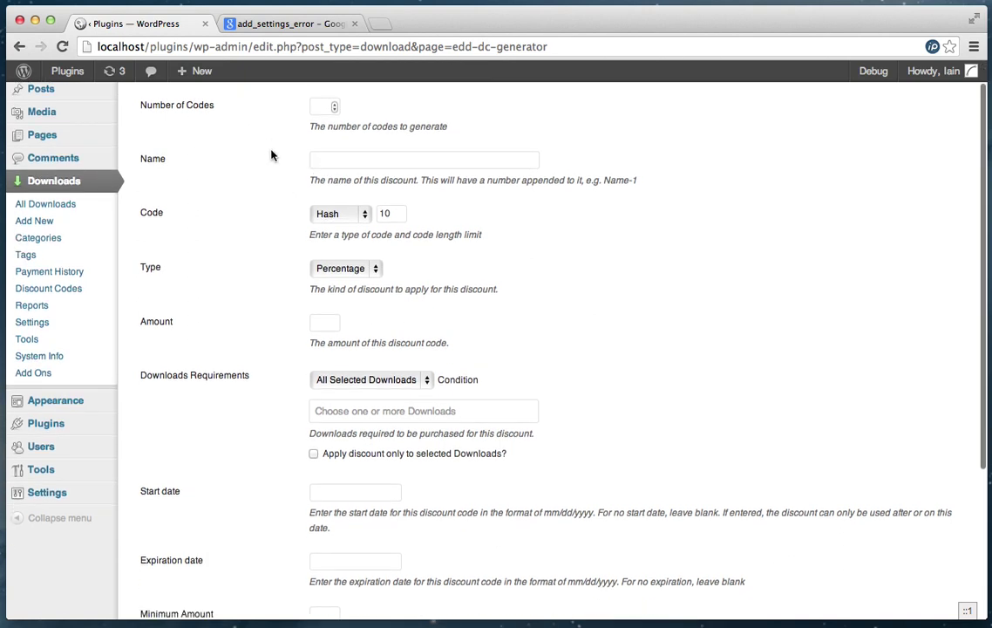
{"action": "scroll", "coordinate": [272, 156], "scroll_direction": "up", "scroll_amount": 1}
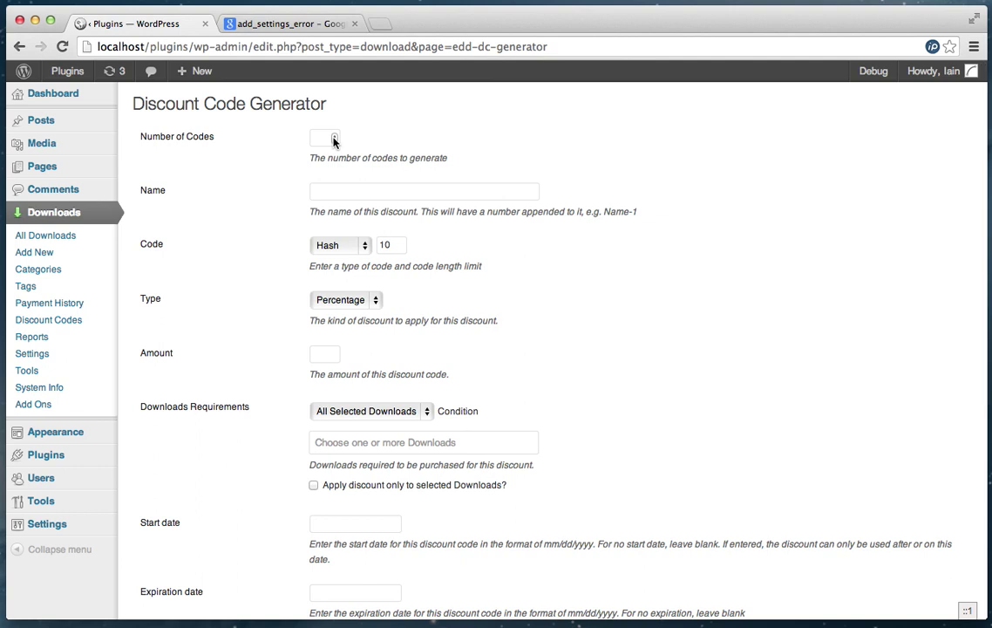
{"action": "left_click", "coordinate": [327, 138]}
{"action": "type", "text": "10"}
{"action": "left_click", "coordinate": [331, 193]}
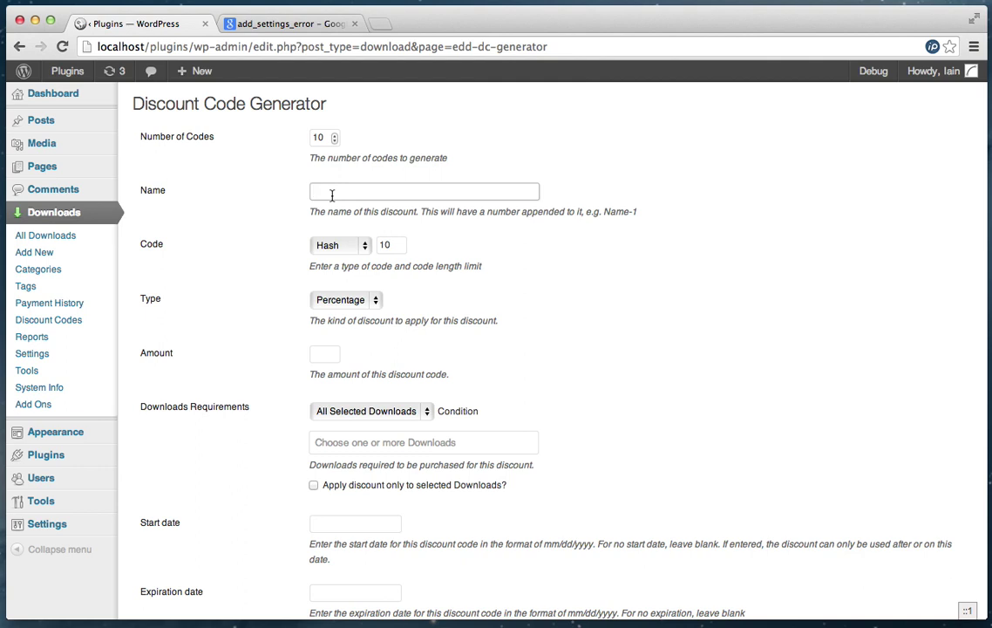
{"action": "type", "text": "Tes"}
{"action": "type", "text": "Cide"}
{"action": "key", "text": "BackSpace"}
{"action": "key", "text": "BackSpace"}
{"action": "key", "text": "BackSpace"}
{"action": "key", "text": "BackSpace"}
{"action": "type", "text": "t"}
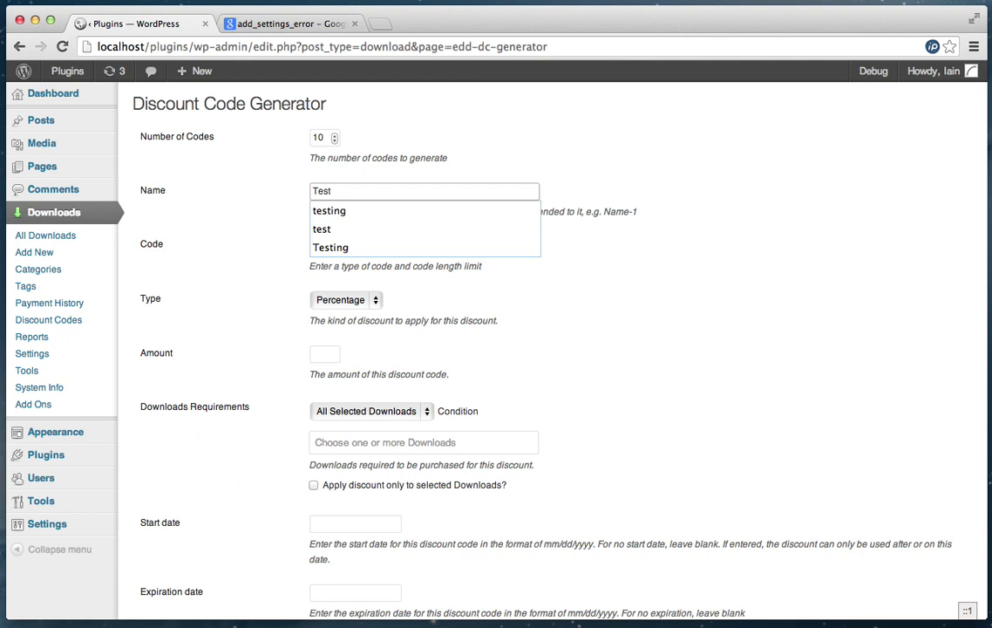
{"action": "type", "text": "code"}
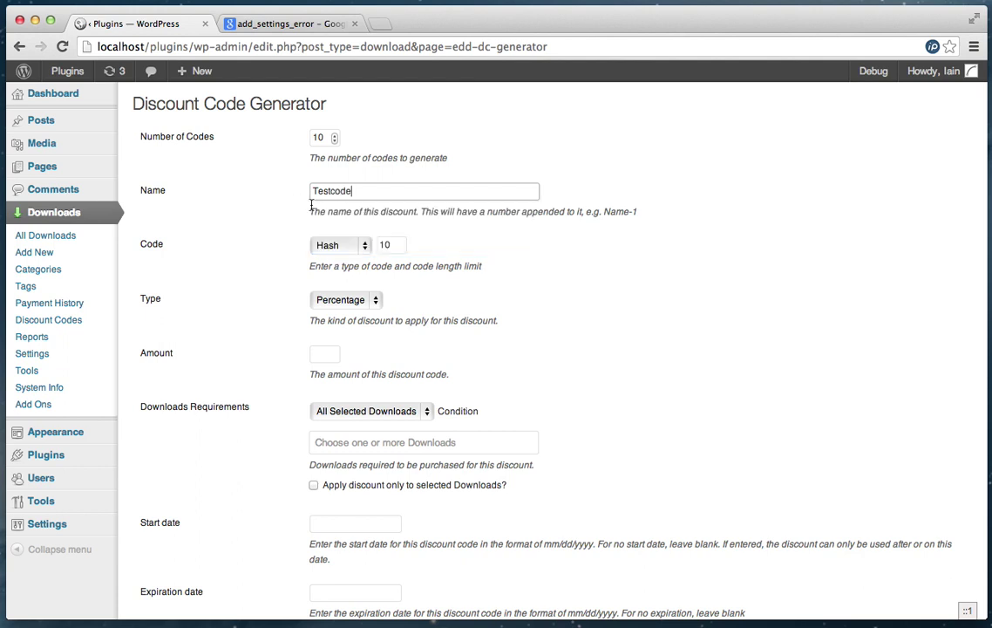
{"action": "left_click", "coordinate": [342, 211]}
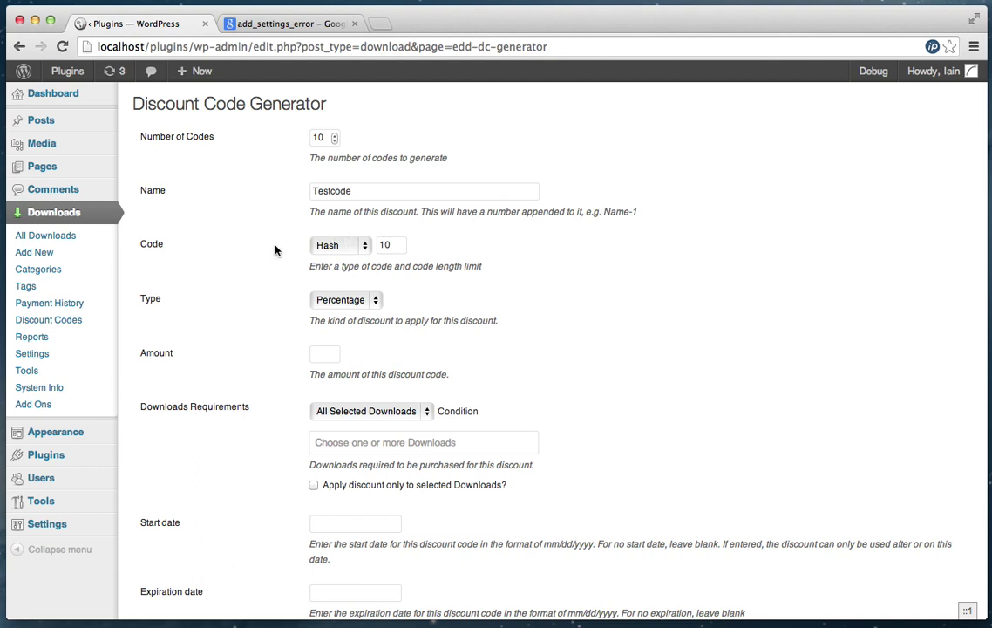
{"action": "left_click", "coordinate": [364, 249]}
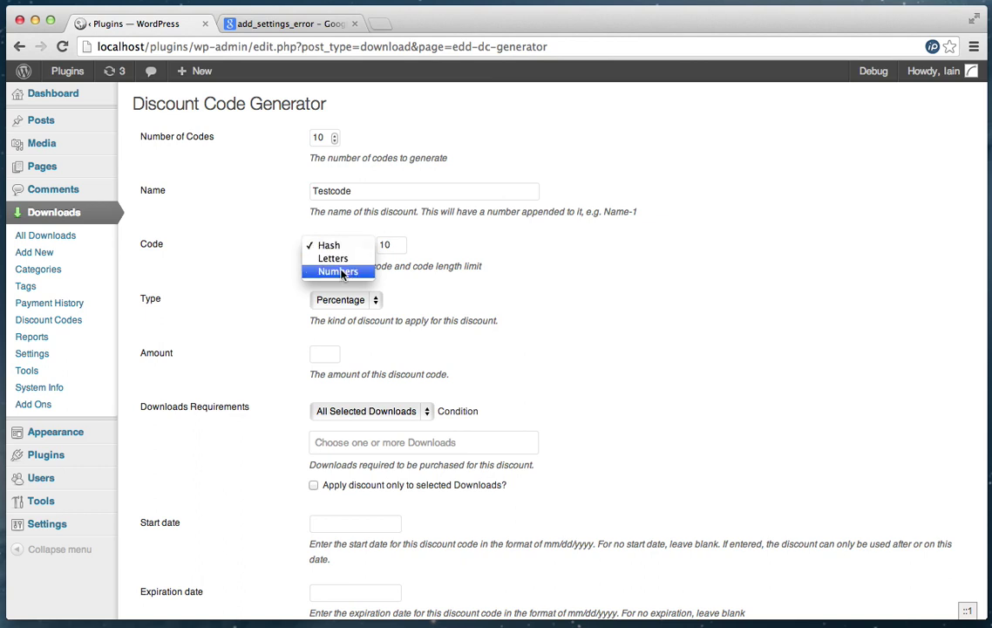
{"action": "left_click", "coordinate": [267, 271]}
{"action": "left_click", "coordinate": [393, 245]}
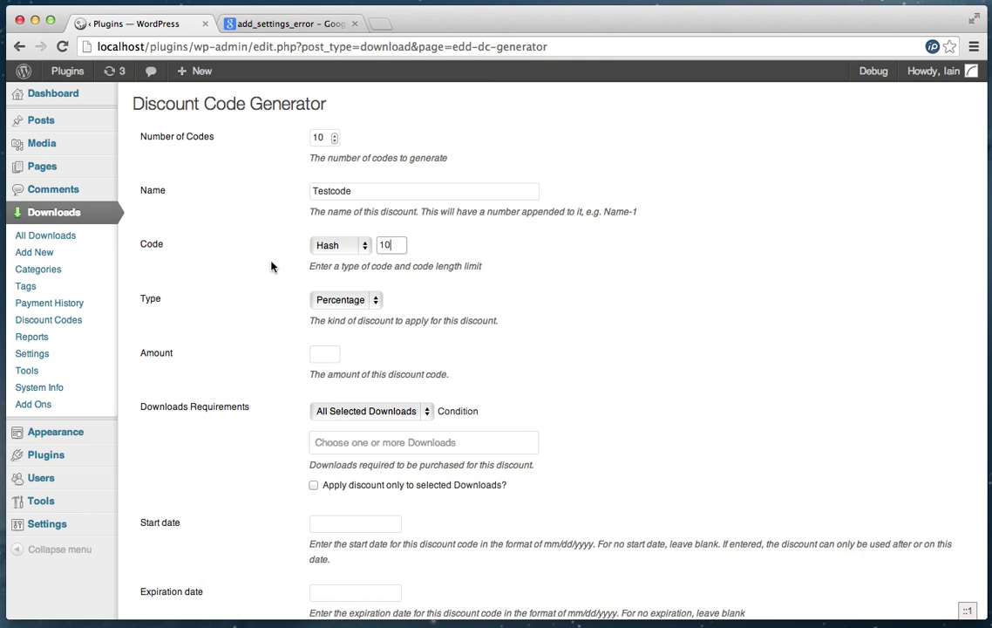
- Set the discount type to percentage with an amount of 20
{"action": "scroll", "coordinate": [270, 266], "scroll_direction": "down", "scroll_amount": 2}
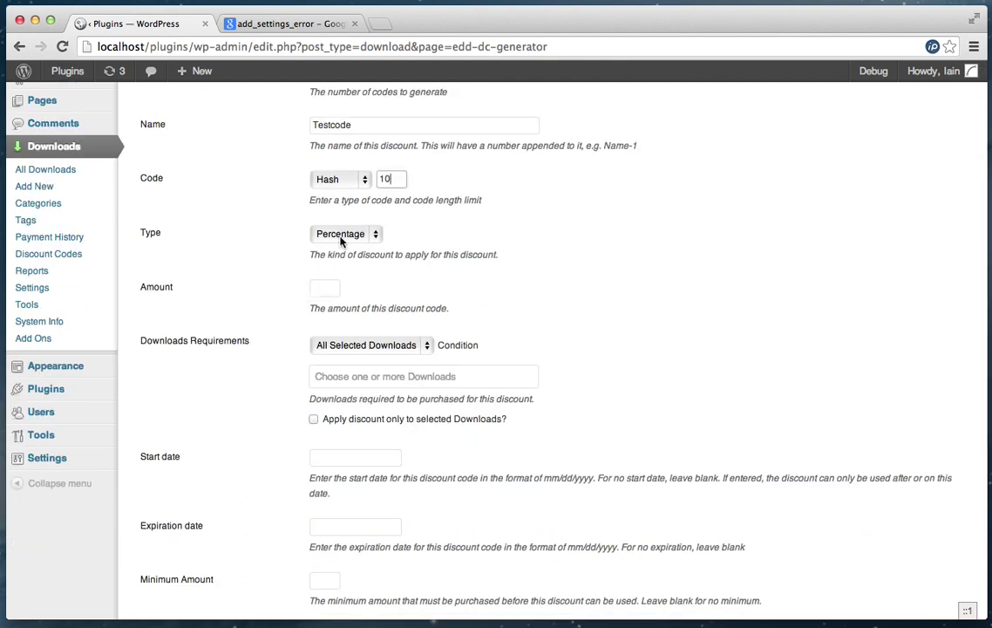
{"action": "left_click", "coordinate": [339, 235]}
{"action": "left_click", "coordinate": [282, 279]}
{"action": "left_click", "coordinate": [325, 288]}
{"action": "type", "text": "20"}
- Require the Dev7studios WordPress Plugin Bundle download for the codes
{"action": "left_click", "coordinate": [321, 345]}
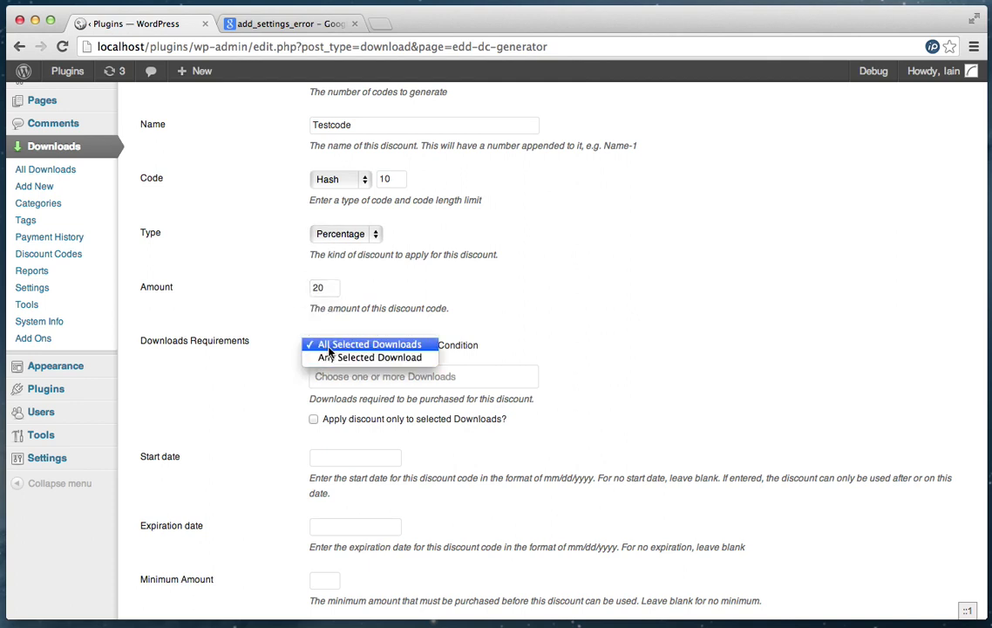
{"action": "left_click", "coordinate": [305, 382]}
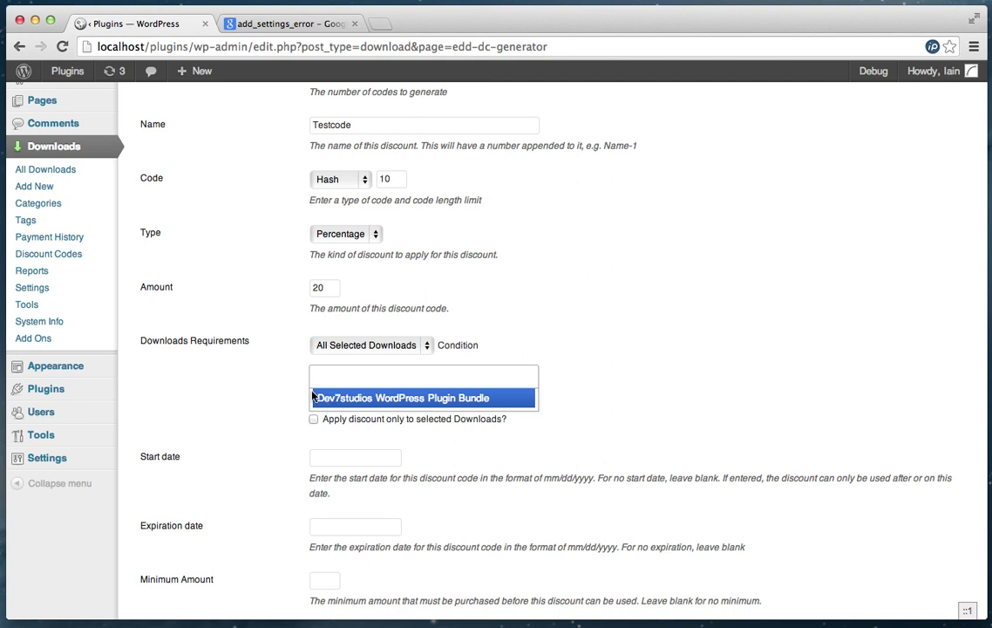
{"action": "left_click", "coordinate": [335, 400]}
- Set Max Uses to 1, limit codes to one use per customer, and create them
{"action": "scroll", "coordinate": [274, 354], "scroll_direction": "down", "scroll_amount": 5}
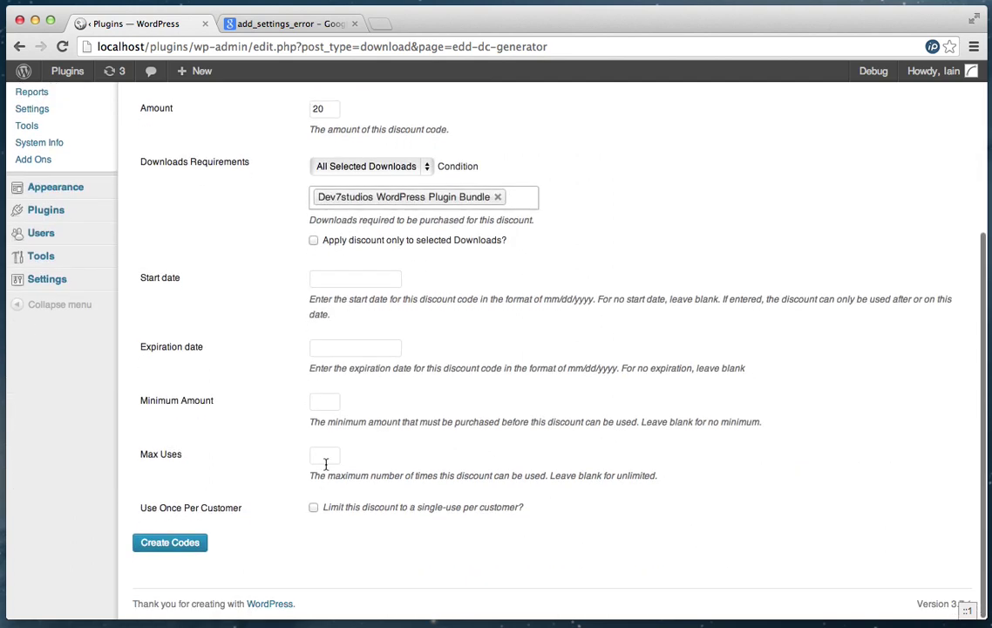
{"action": "left_click", "coordinate": [314, 454]}
{"action": "type", "text": "1"}
{"action": "left_click", "coordinate": [281, 444]}
{"action": "left_click", "coordinate": [313, 508]}
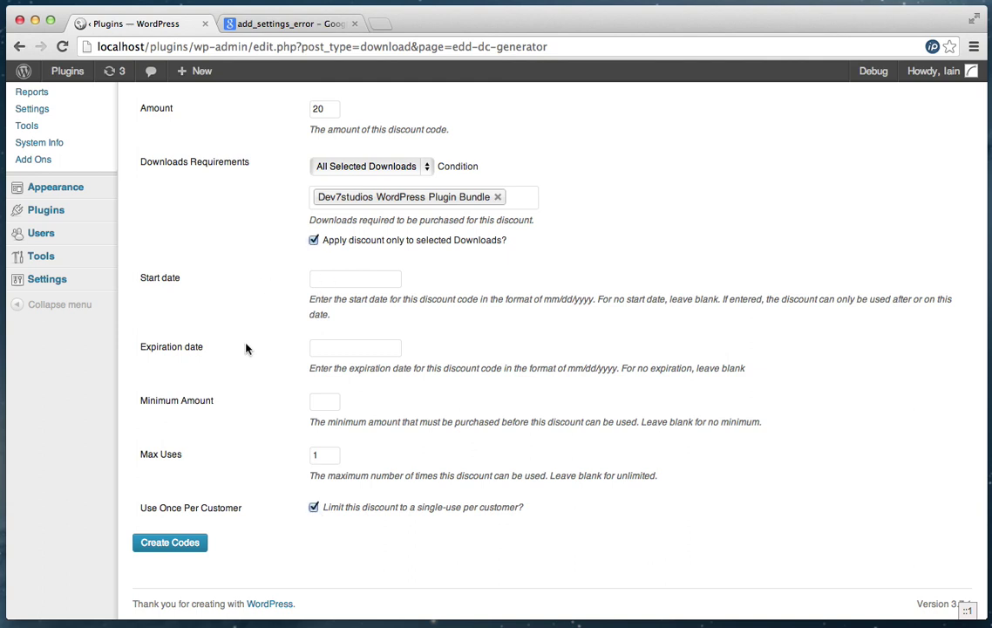
{"action": "left_click", "coordinate": [171, 542]}
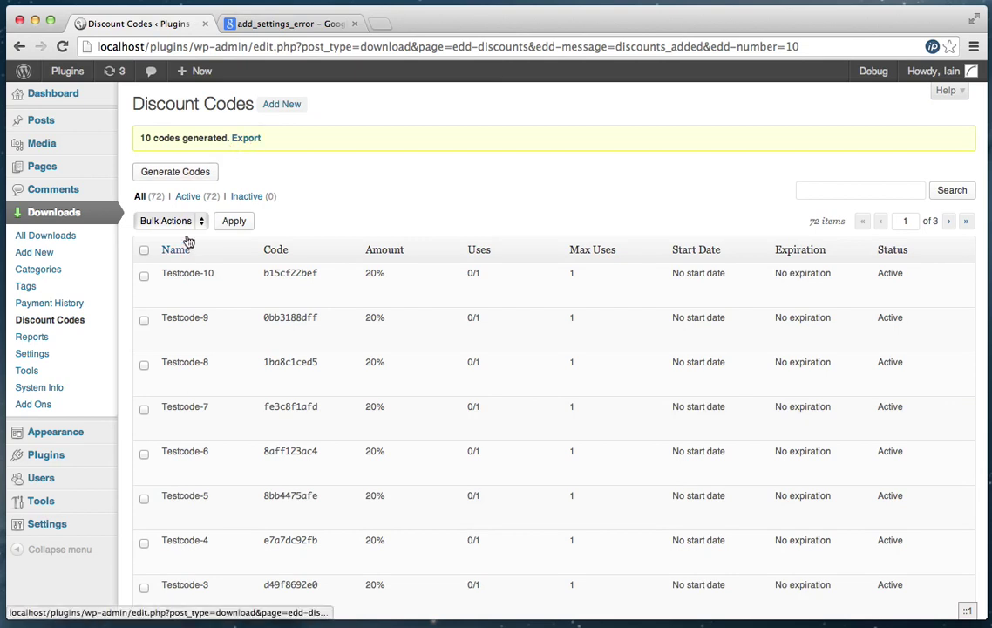
- Scroll through the Discount Codes list to check the ten Testcode entries
{"action": "scroll", "coordinate": [196, 253], "scroll_direction": "down", "scroll_amount": 2}
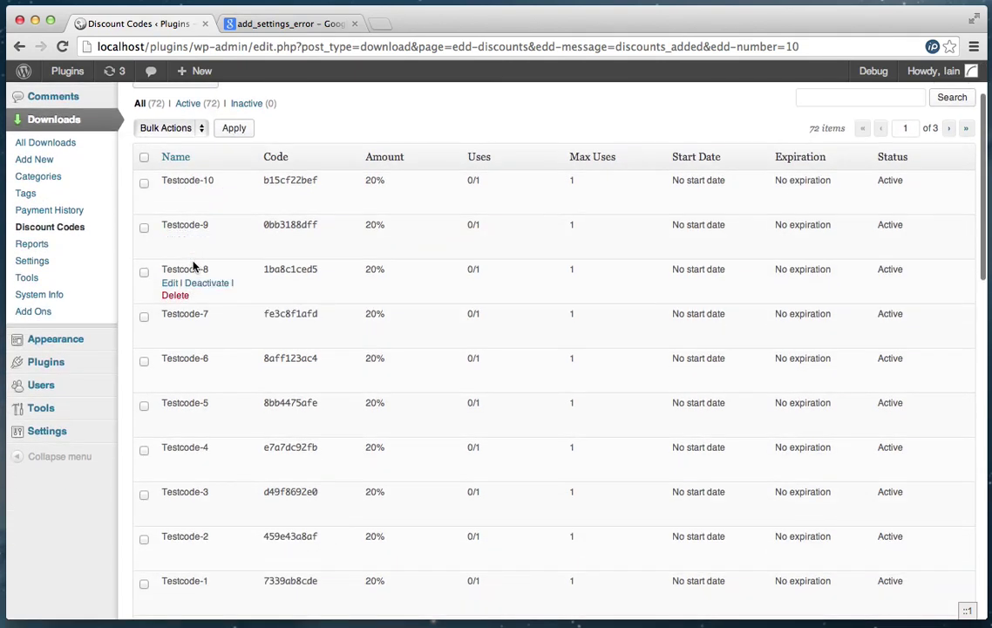
{"action": "scroll", "coordinate": [197, 261], "scroll_direction": "down", "scroll_amount": 3}
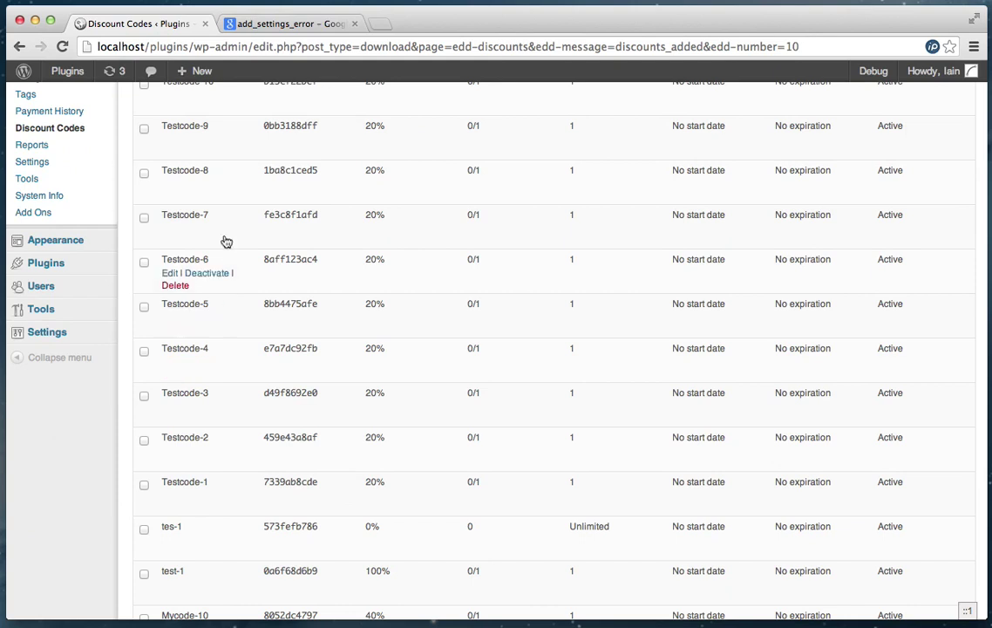
{"action": "scroll", "coordinate": [218, 188], "scroll_direction": "up", "scroll_amount": 5}
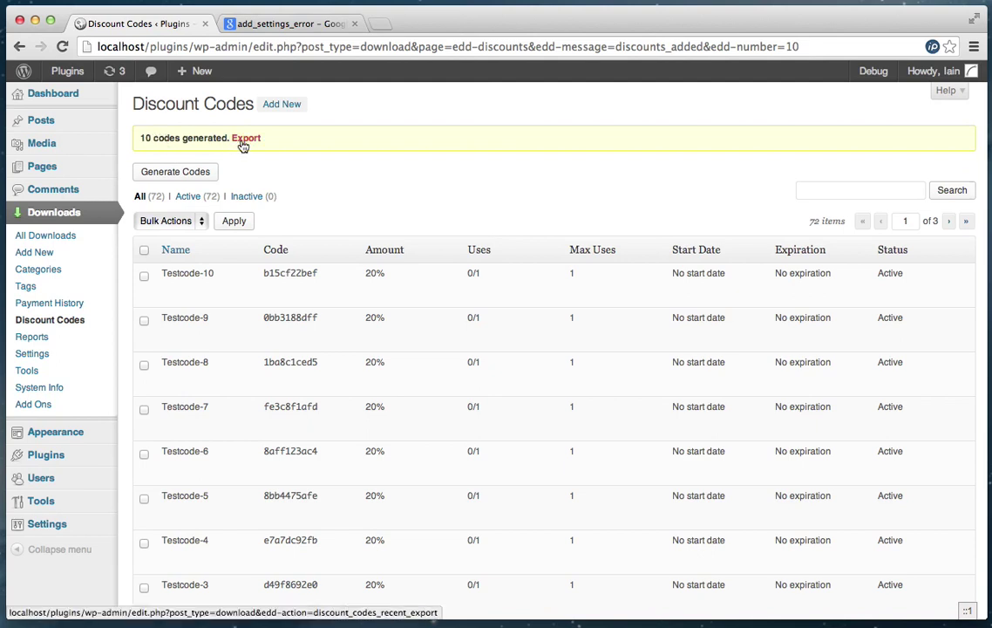
- Export the ten new codes to CSV from the '10 codes generated' notice
{"action": "left_click", "coordinate": [243, 143]}
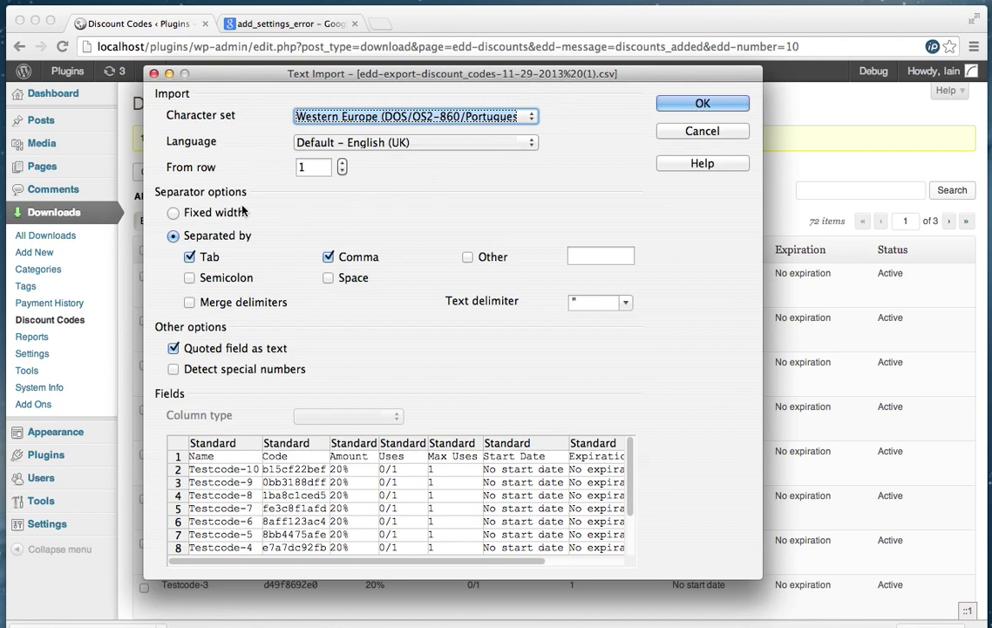
- Confirm the CSV text import, review the Testcode rows, and close Calc
{"action": "left_click", "coordinate": [700, 105]}
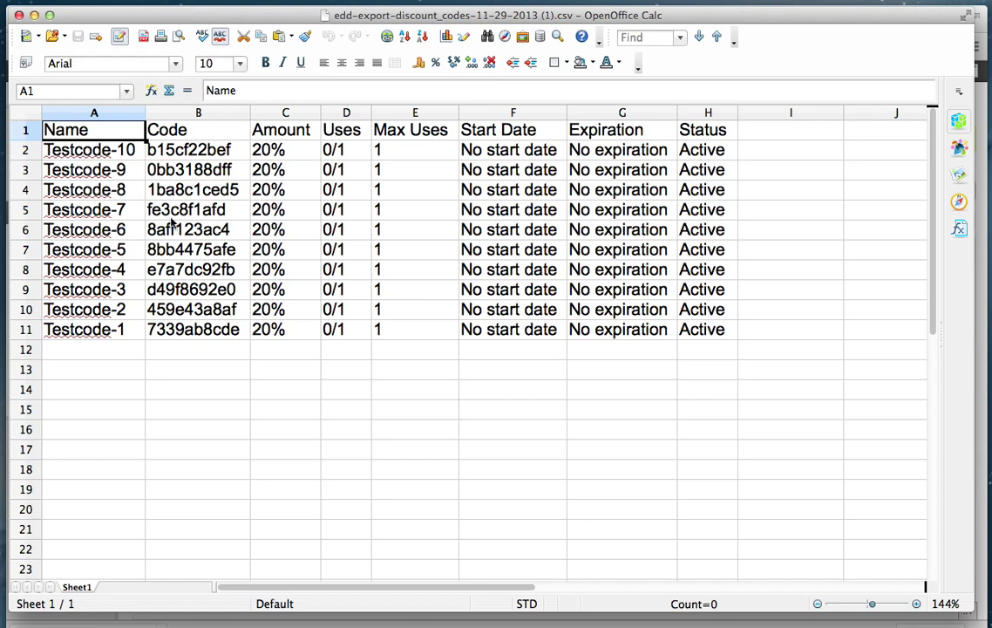
{"action": "left_click", "coordinate": [19, 15]}
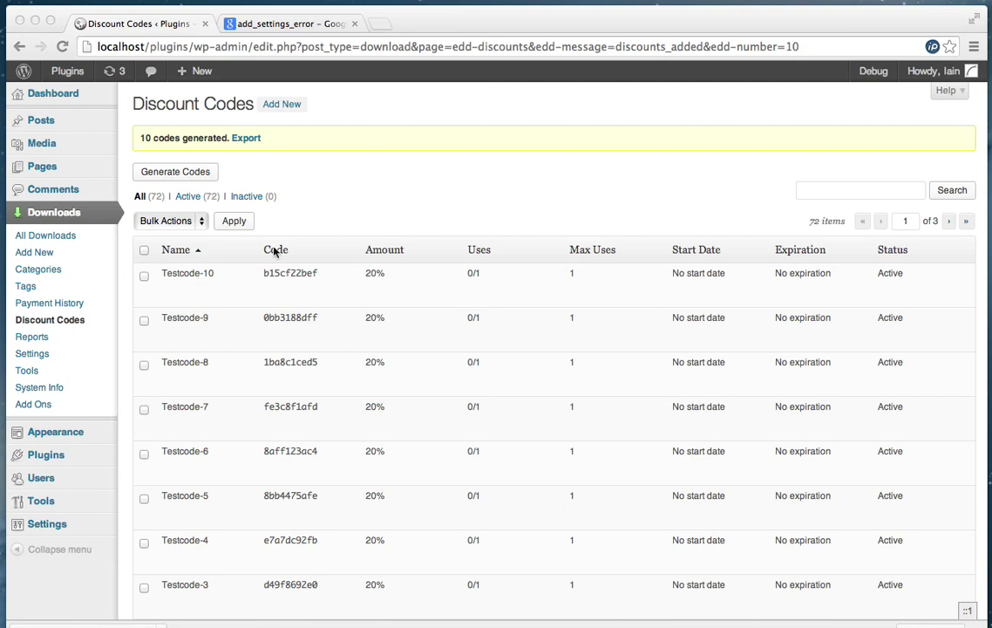
{"action": "mouse_move", "coordinate": [349, 330]}
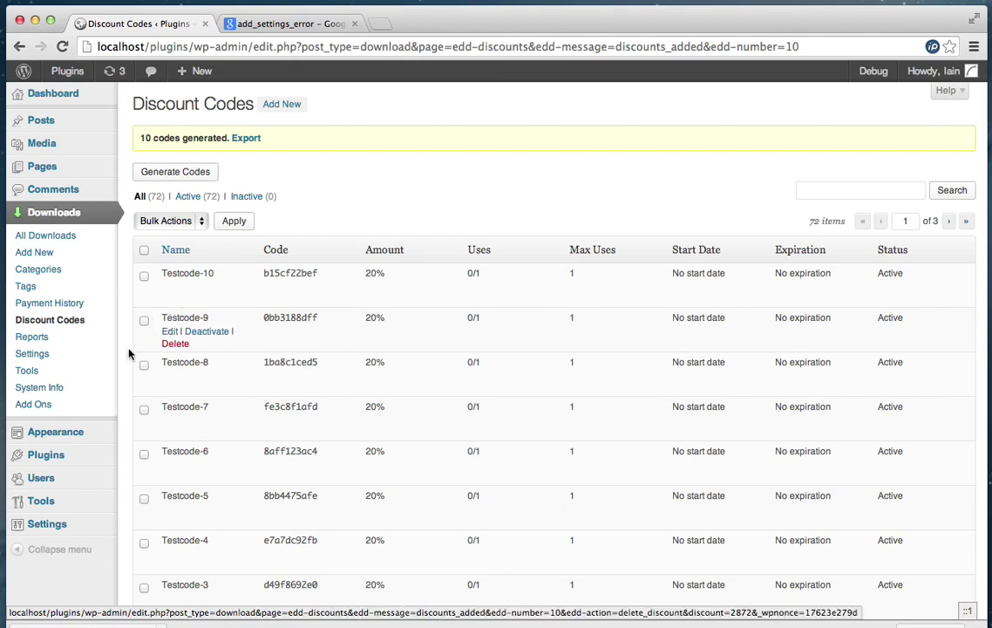
- Go to the Downloads > Reports page
{"action": "left_click", "coordinate": [32, 337]}
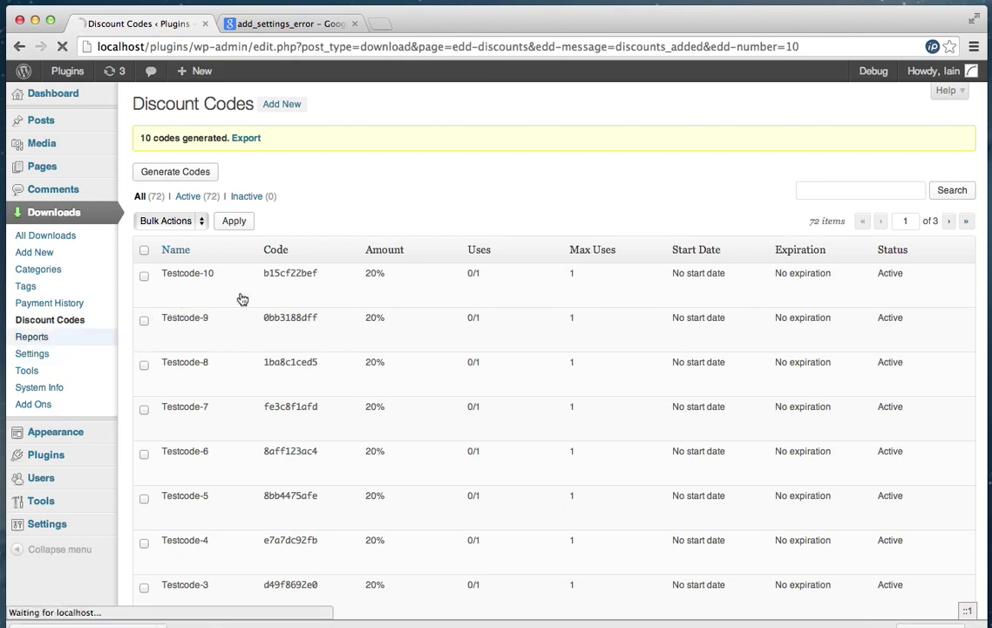
{"action": "left_click", "coordinate": [32, 340]}
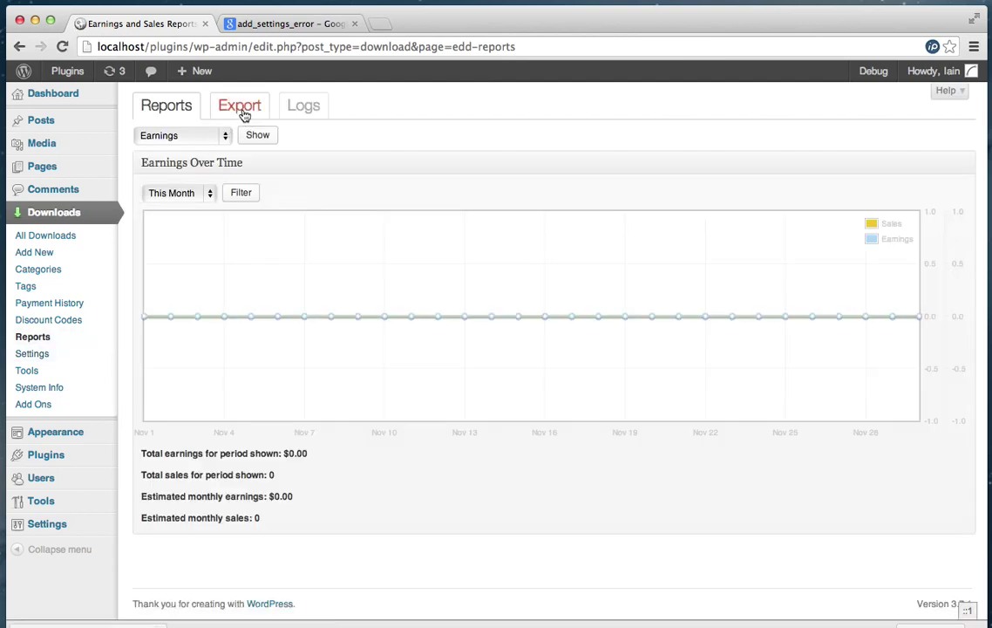
- Generate a CSV of all discount codes from the Reports Export tab
{"action": "left_click", "coordinate": [243, 112]}
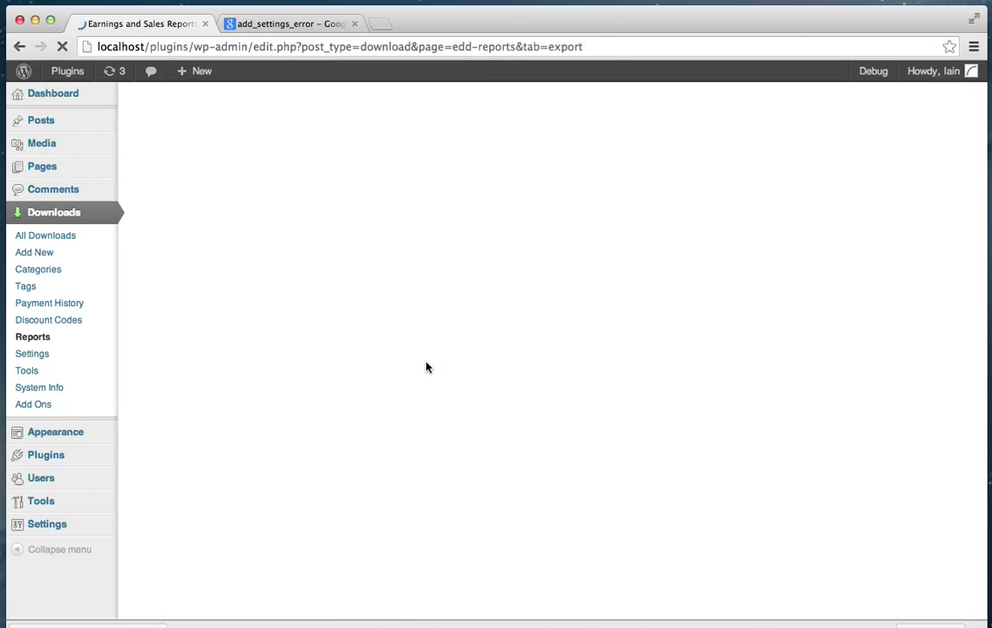
{"action": "scroll", "coordinate": [370, 342], "scroll_direction": "down", "scroll_amount": 3}
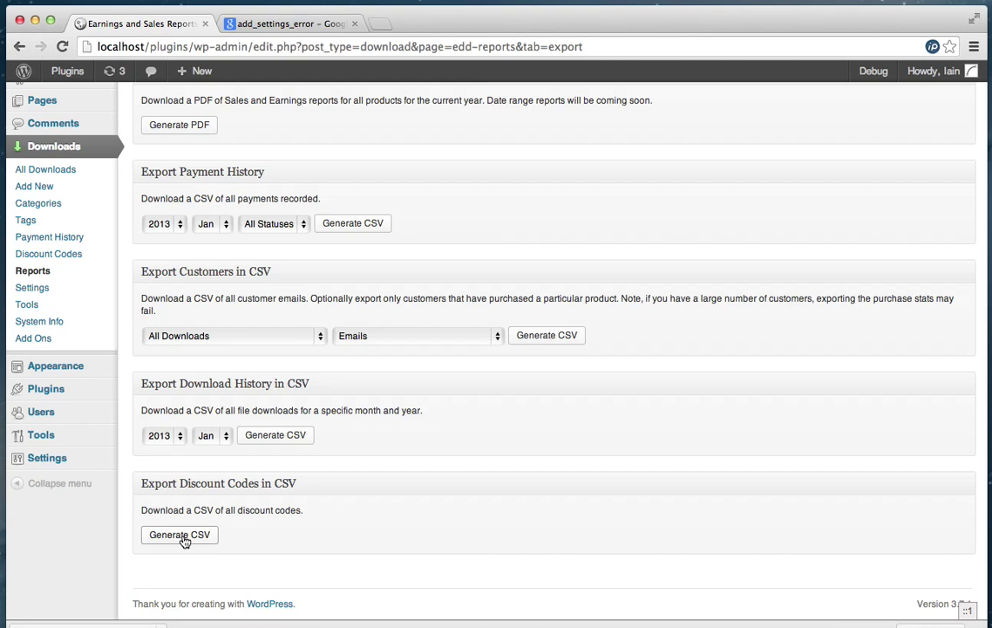
{"action": "left_click", "coordinate": [182, 541]}
{"action": "left_click", "coordinate": [182, 540]}
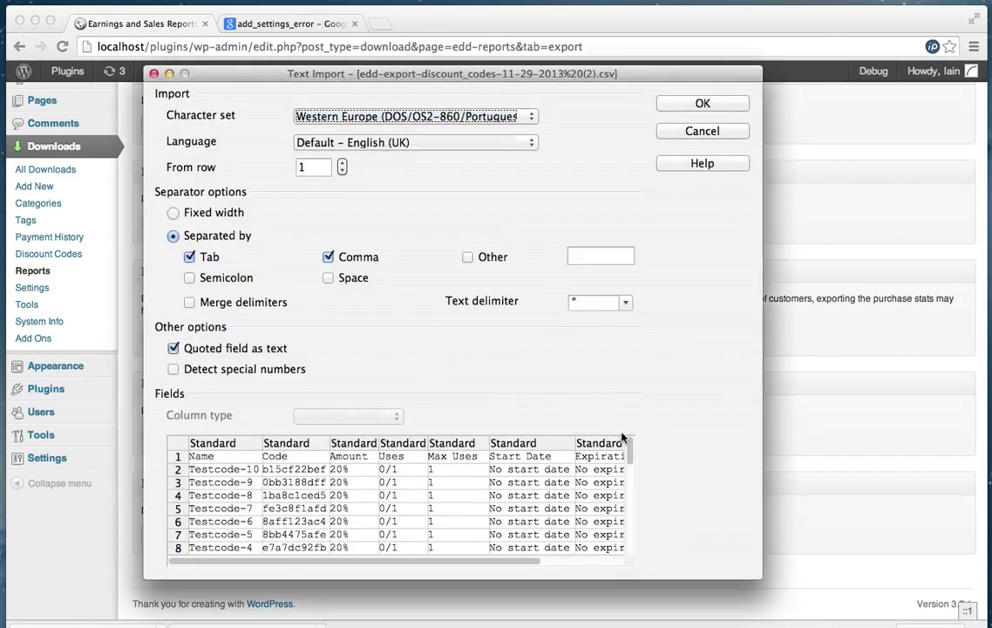
- Import the full discount codes CSV, scroll through its rows, and return to cell A1
{"action": "mouse_move", "coordinate": [629, 453]}
{"action": "left_mouse_down"}
{"action": "mouse_move", "coordinate": [635, 579]}
{"action": "mouse_move", "coordinate": [666, 234]}
{"action": "left_mouse_up"}
{"action": "left_click", "coordinate": [679, 106]}
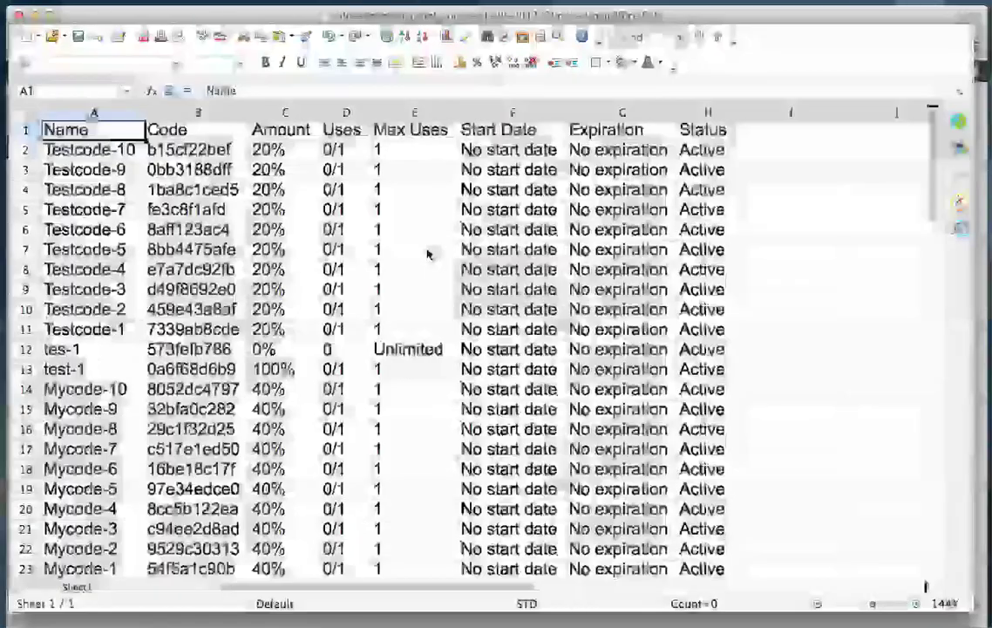
{"action": "scroll", "coordinate": [427, 253], "scroll_direction": "down", "scroll_amount": 1, "text": "ctrl"}
{"action": "scroll", "coordinate": [428, 253], "scroll_direction": "down", "scroll_amount": 2, "text": "ctrl"}
{"action": "scroll", "coordinate": [170, 260], "scroll_direction": "down", "scroll_amount": 2}
{"action": "scroll", "coordinate": [161, 259], "scroll_direction": "down", "scroll_amount": 7}
{"action": "scroll", "coordinate": [161, 259], "scroll_direction": "down", "scroll_amount": 15}
{"action": "scroll", "coordinate": [160, 259], "scroll_direction": "down", "scroll_amount": 10}
{"action": "scroll", "coordinate": [155, 257], "scroll_direction": "down", "scroll_amount": 1}
{"action": "scroll", "coordinate": [155, 257], "scroll_direction": "up", "scroll_amount": 20}
{"action": "key", "text": "ctrl+Home"}
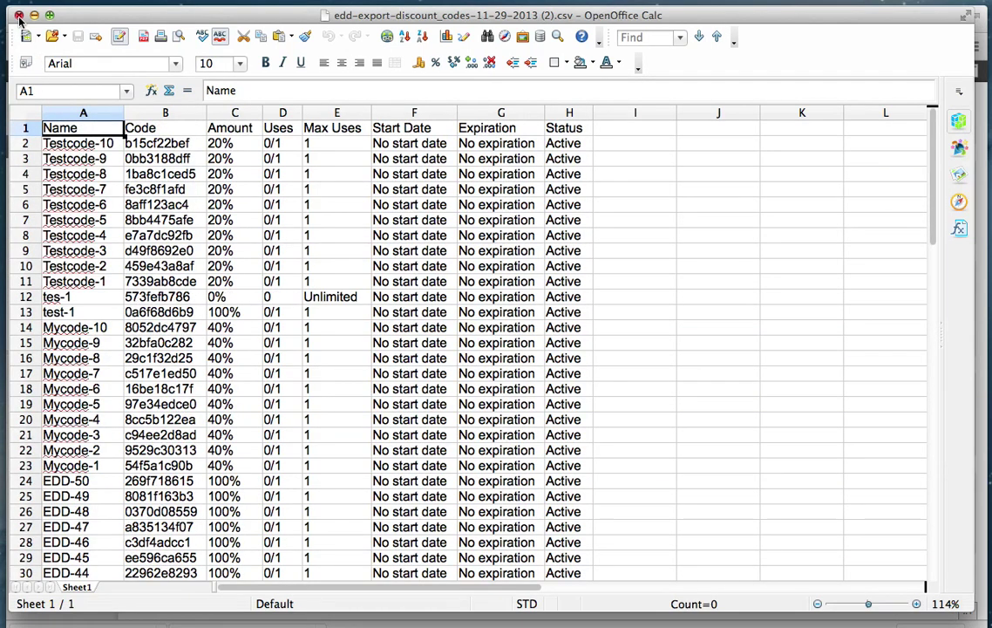
- Close the exported discount-code spreadsheet and return to the top of the Reports export tab
{"action": "left_click", "coordinate": [19, 15]}
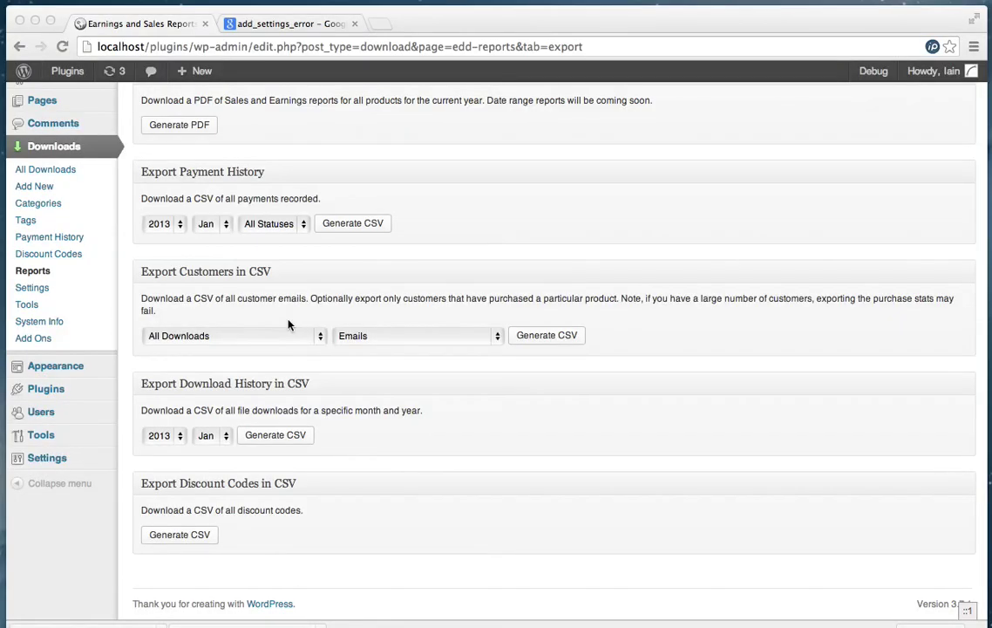
{"action": "scroll", "coordinate": [289, 325], "scroll_direction": "up", "scroll_amount": 2}
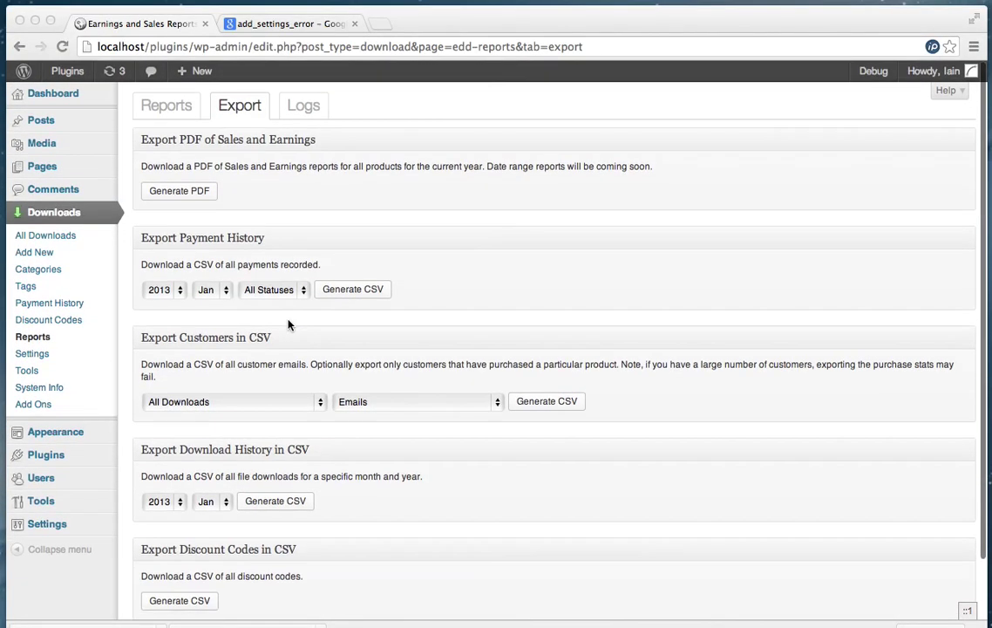